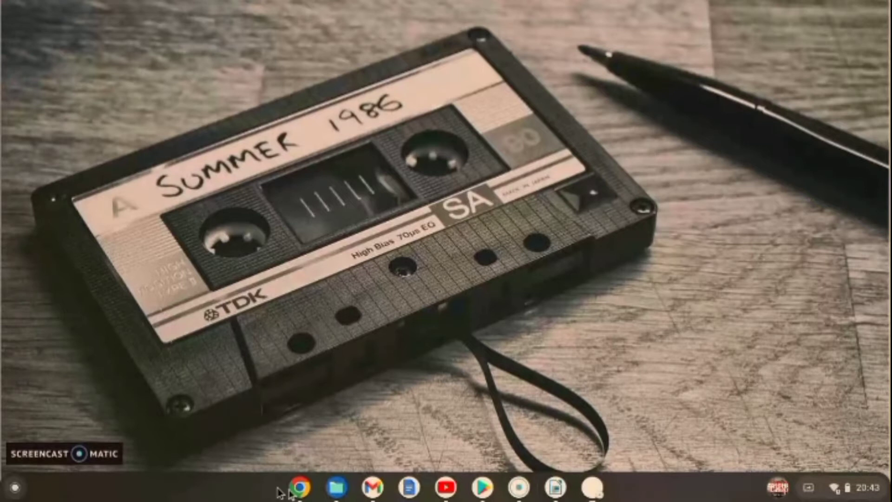
Step: Bring Chrome forward, reload Info pembayaran, and scroll to the empty Kelola info pajak section
click(306, 494)
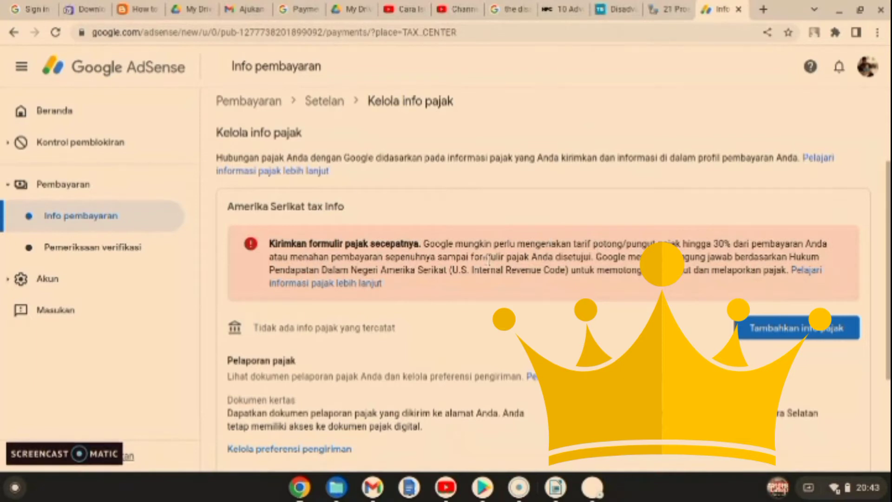
click(99, 222)
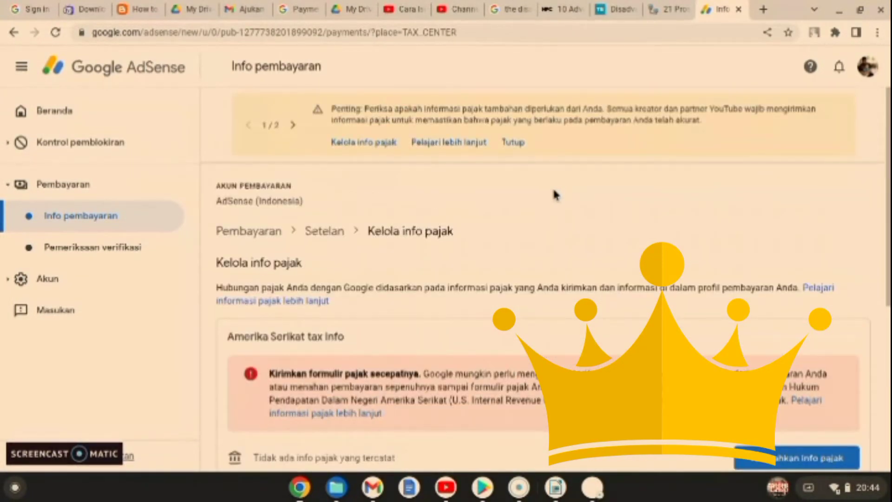
scroll(554, 192, down, 3)
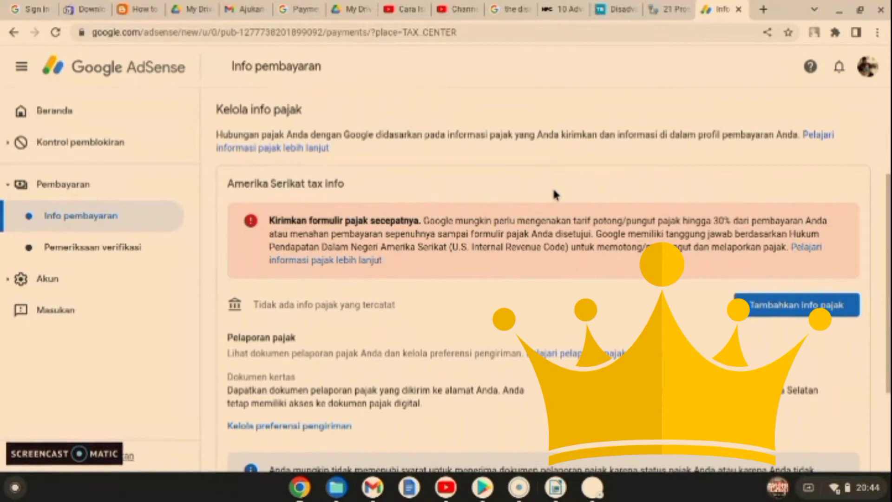
Step: Start adding United States tax info, begin the tax form, and verify identity with the account password
click(762, 312)
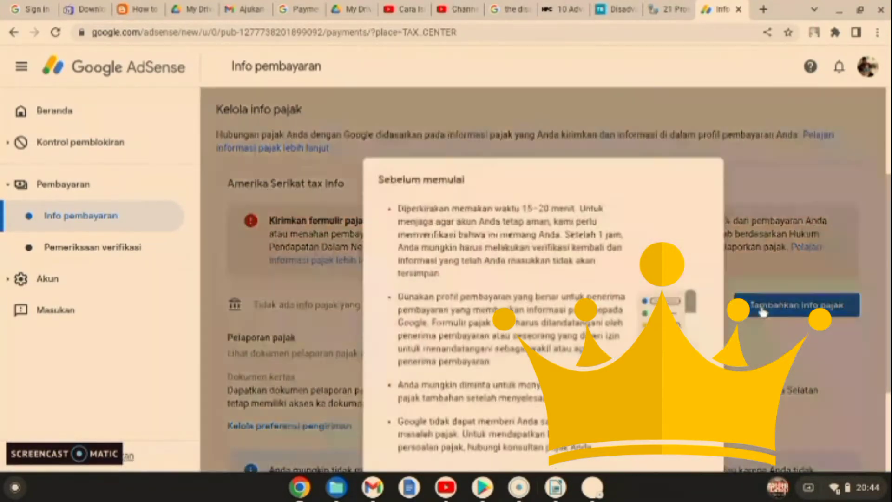
scroll(648, 306, down, 2)
scroll(648, 307, down, 1)
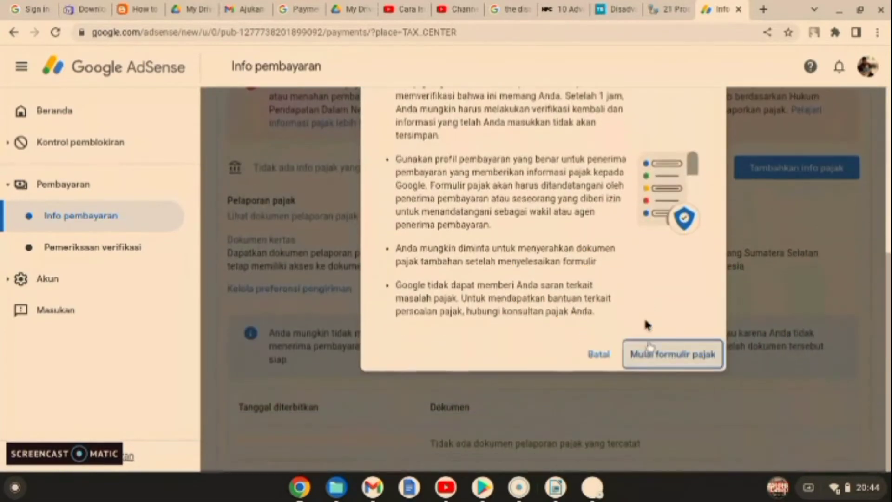
click(654, 356)
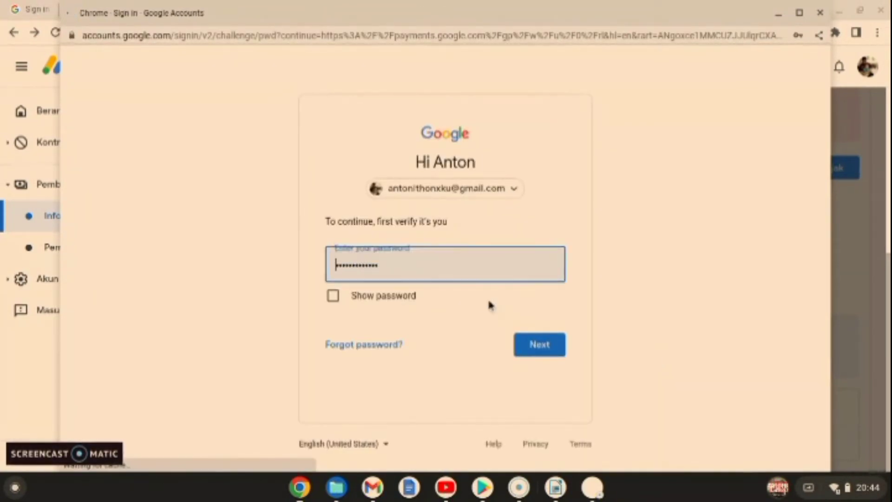
click(532, 345)
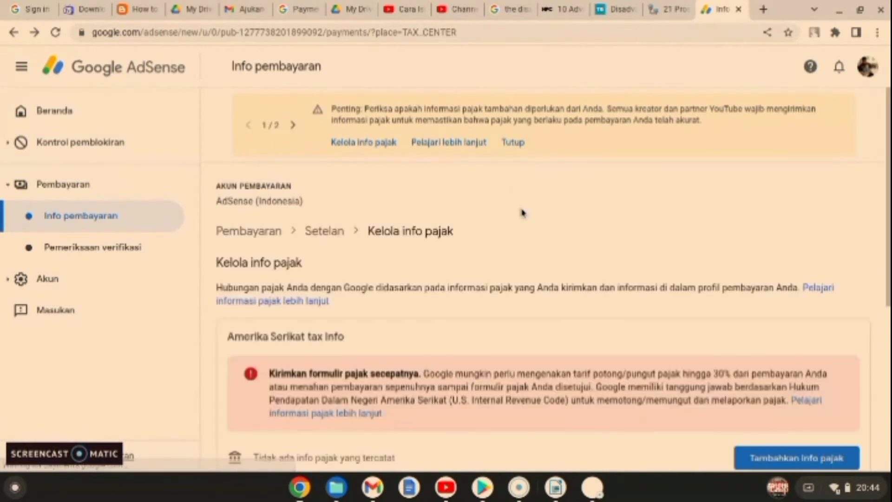
Step: Retry Tambahkan info pajak and Mulai formulir pajak, confirming the password to reach the account-type question
scroll(537, 230, down, 5)
scroll(538, 230, down, 1)
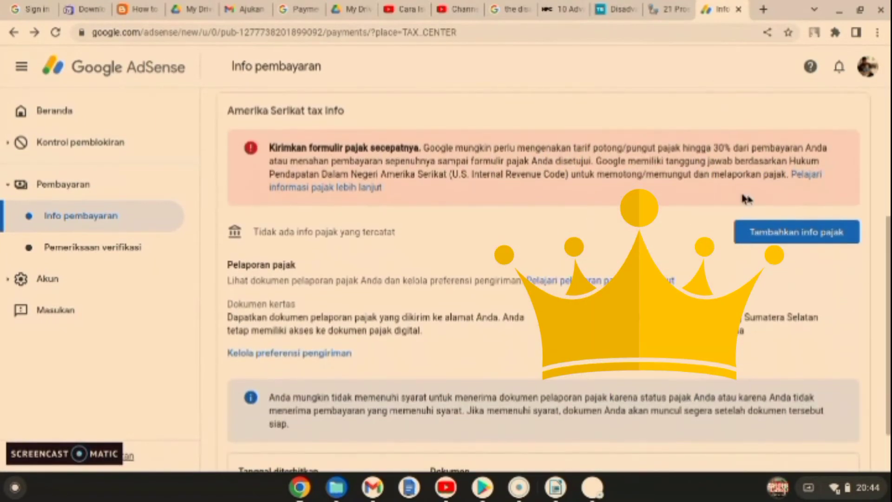
click(767, 234)
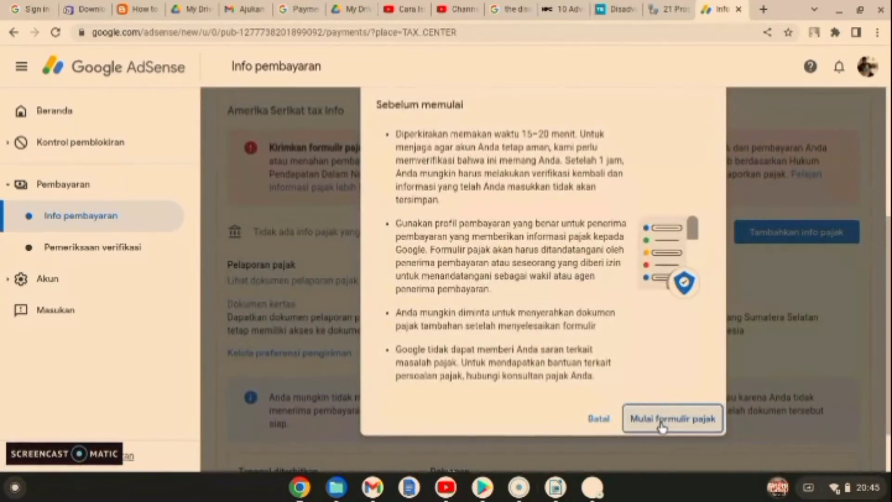
click(662, 418)
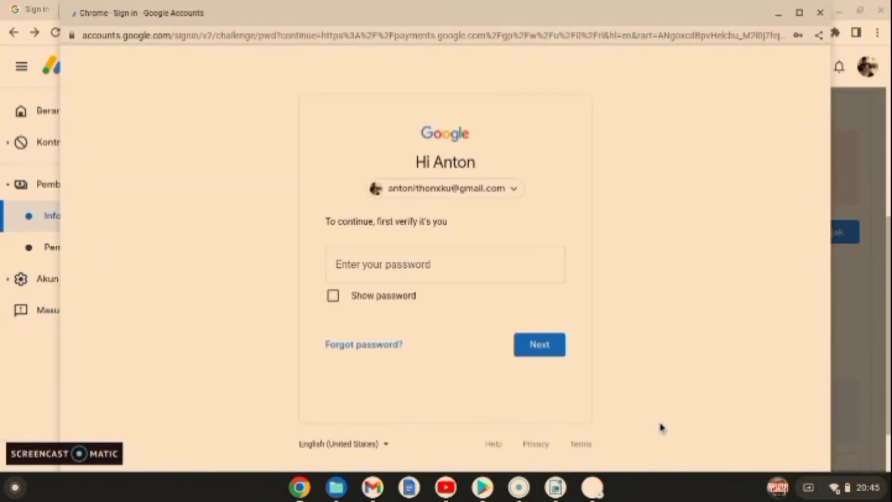
click(546, 346)
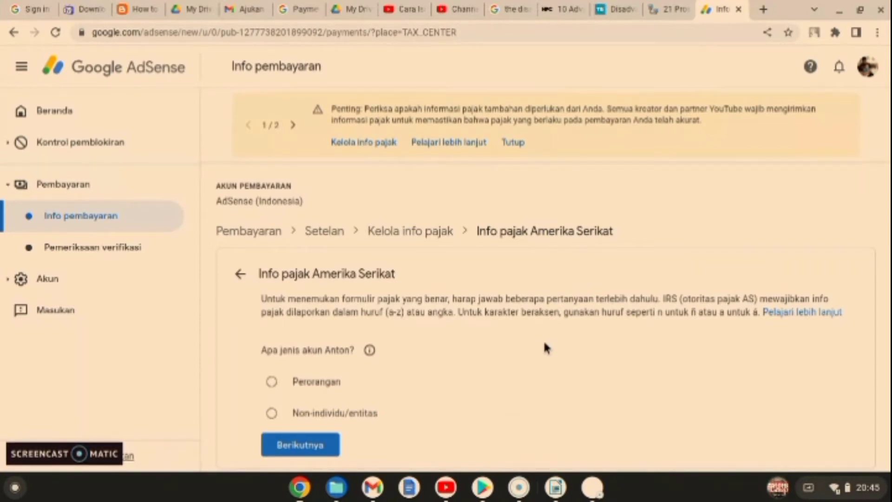
Step: Answer the questionnaire as Perorangan who is not a US citizen or resident
click(273, 383)
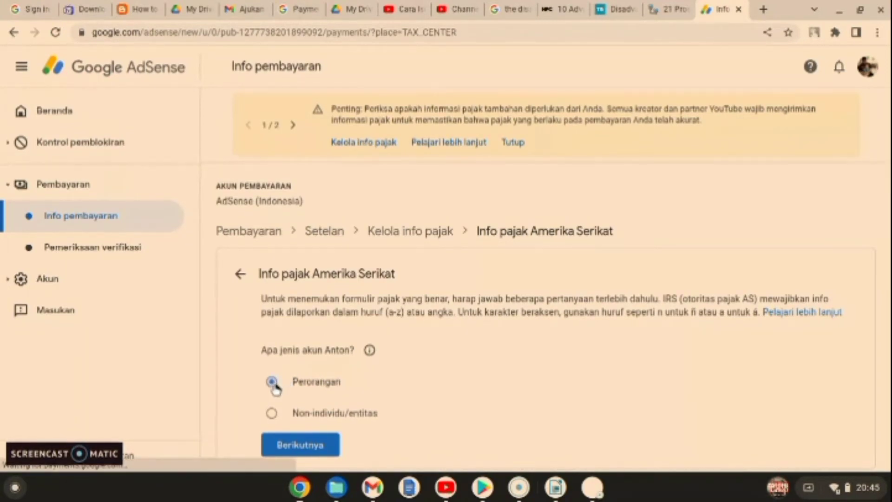
click(292, 446)
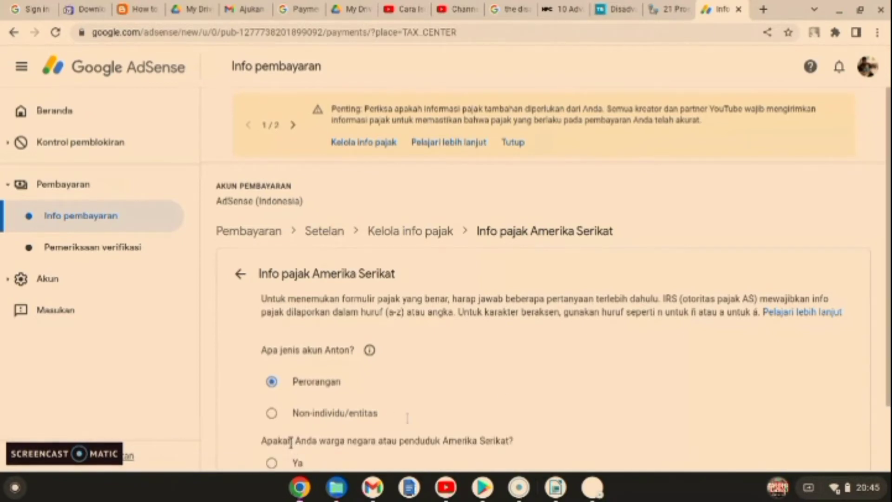
scroll(516, 393, down, 1)
scroll(516, 393, down, 1)
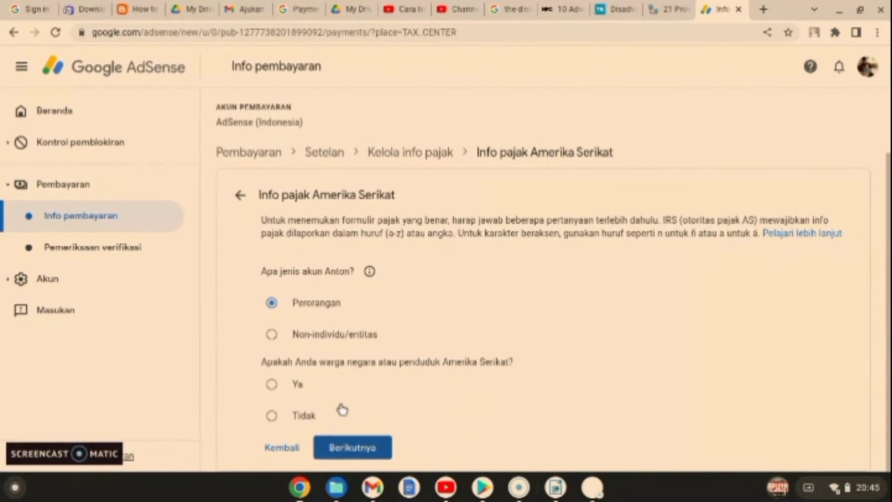
click(273, 416)
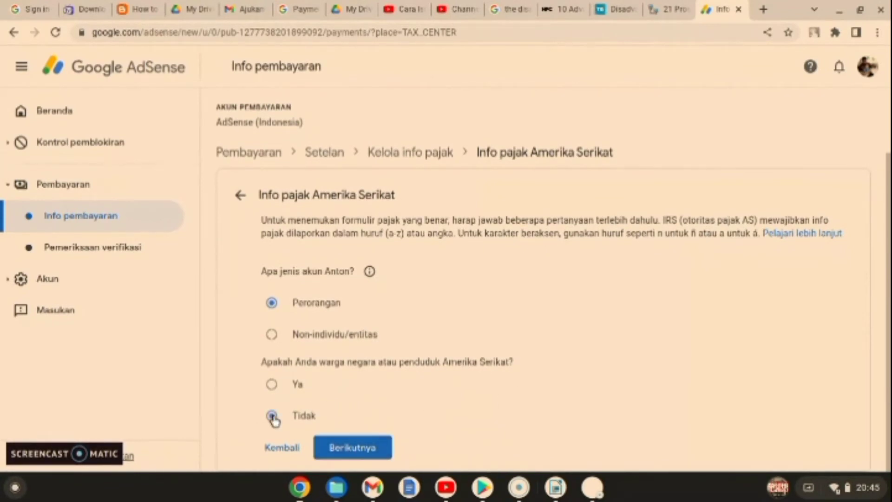
click(349, 448)
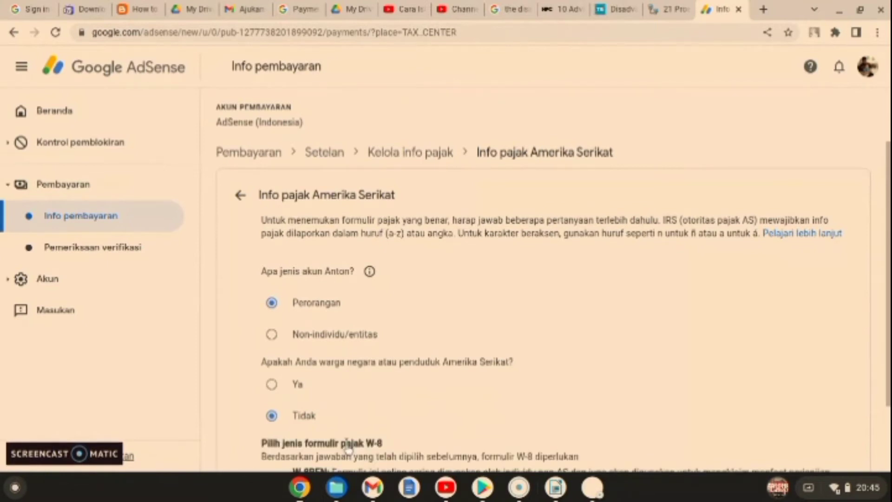
Step: Choose the W-8BEN form and start filling it in
scroll(481, 396, down, 2)
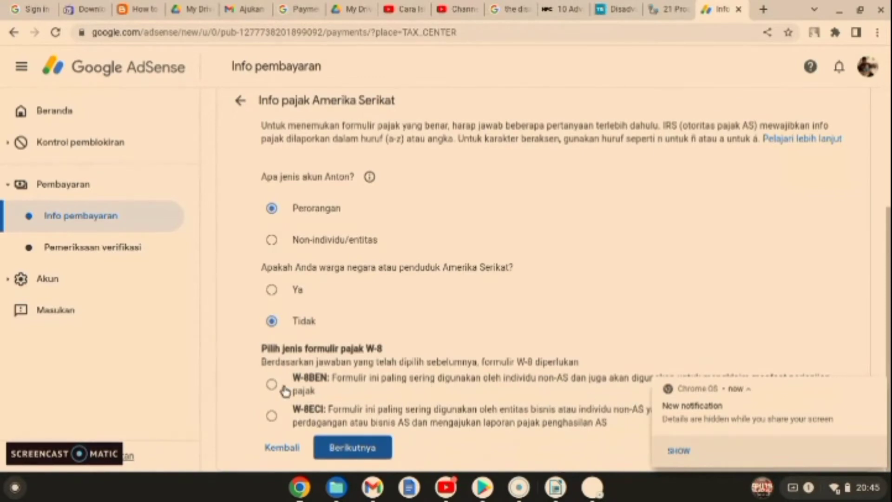
click(273, 386)
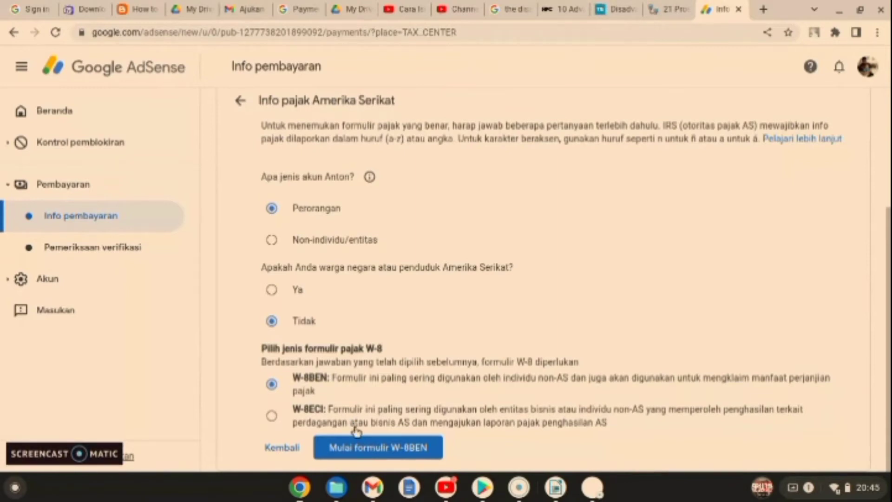
click(380, 447)
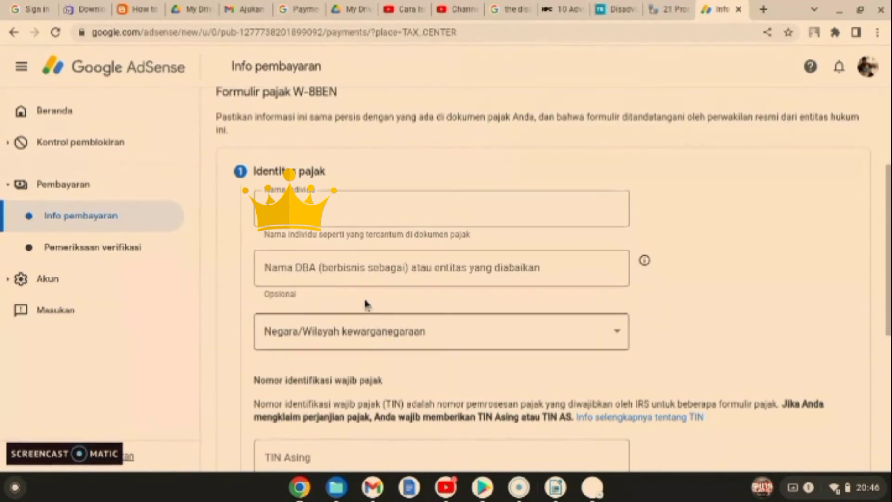
Step: Set the citizenship country to Indonesia
click(410, 340)
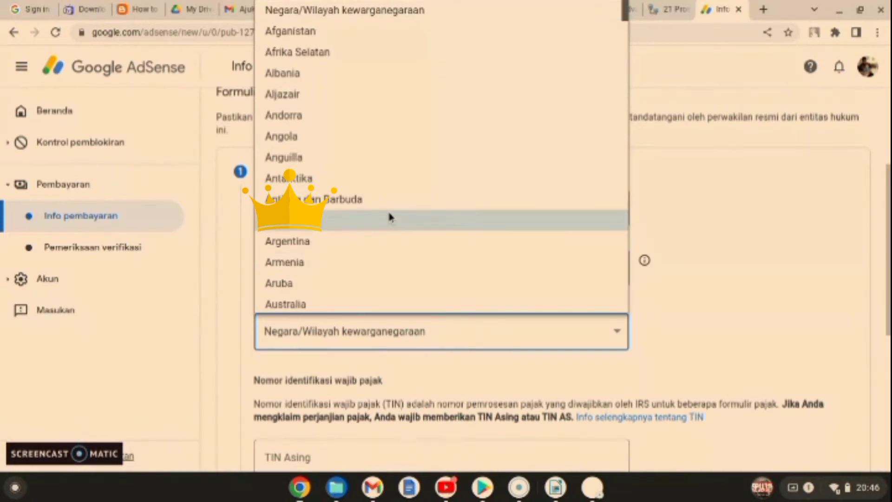
scroll(388, 209, down, 4)
scroll(387, 209, down, 9)
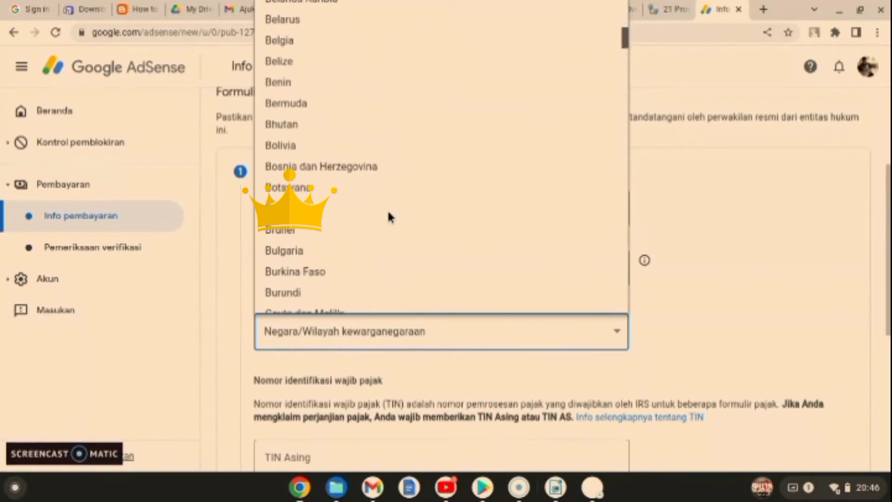
scroll(389, 214, down, 8)
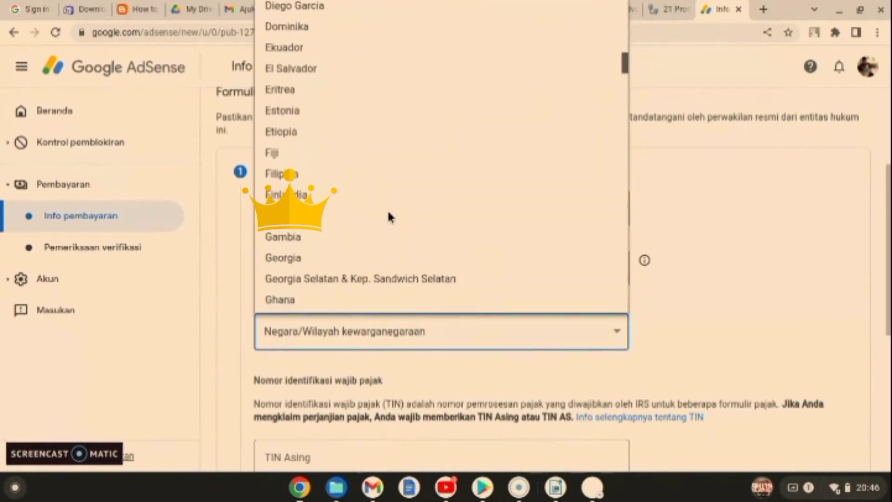
scroll(389, 215, down, 7)
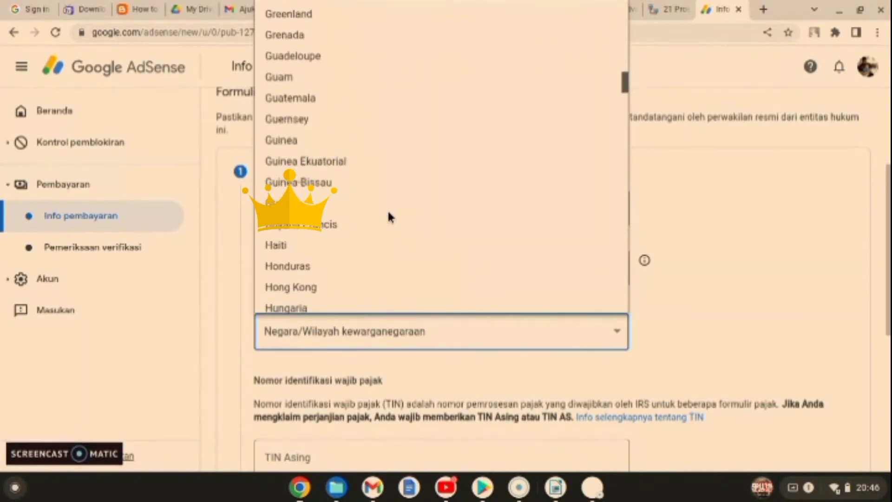
scroll(320, 283, down, 3)
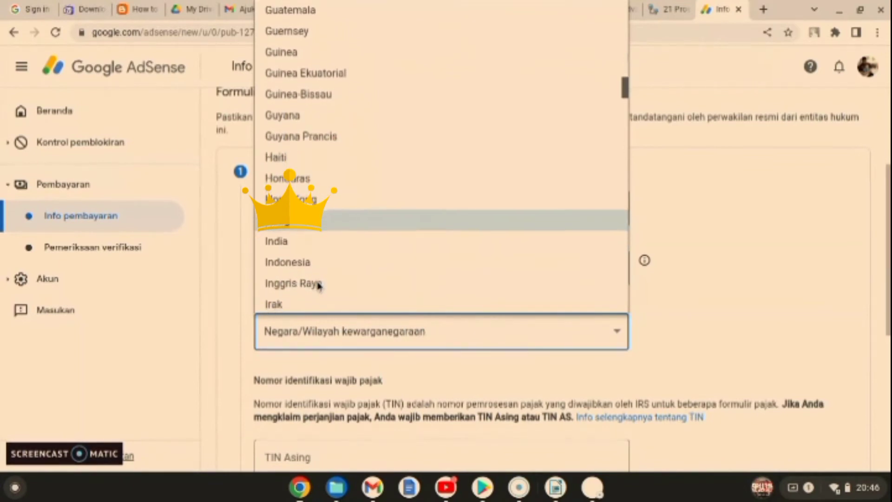
click(304, 269)
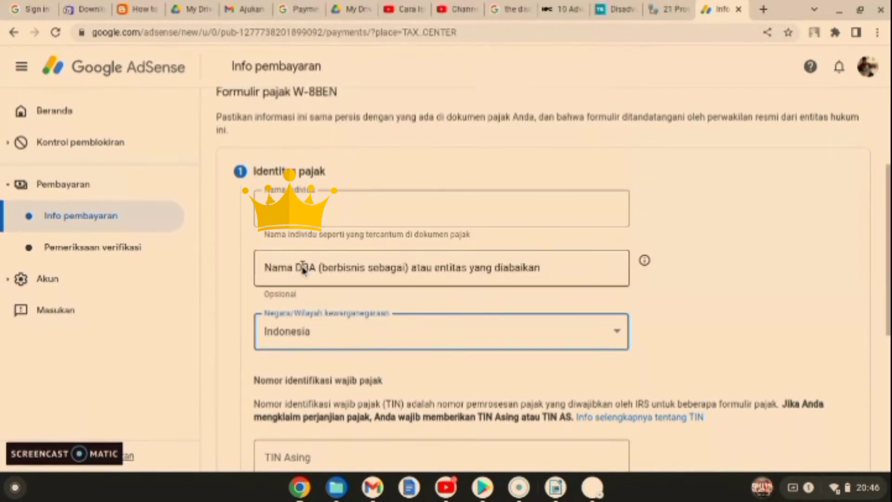
scroll(390, 318, down, 3)
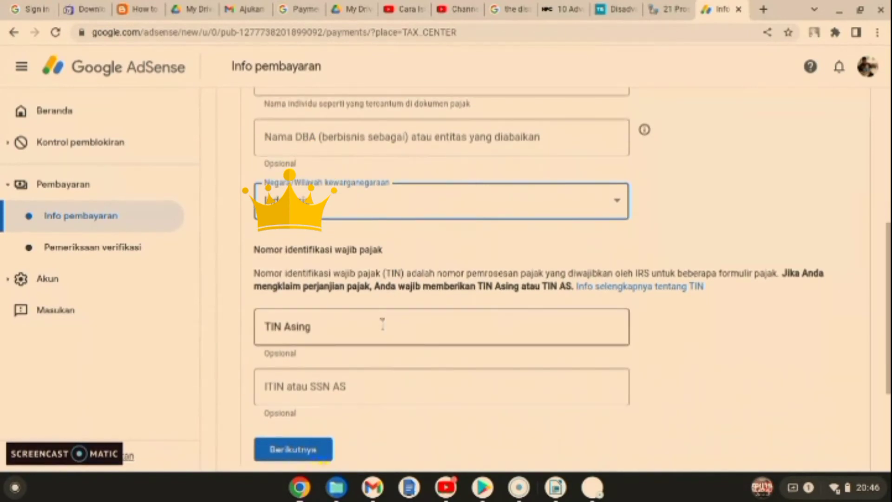
Step: Enter the foreign tax identification number and continue to the Alamat step
click(382, 323)
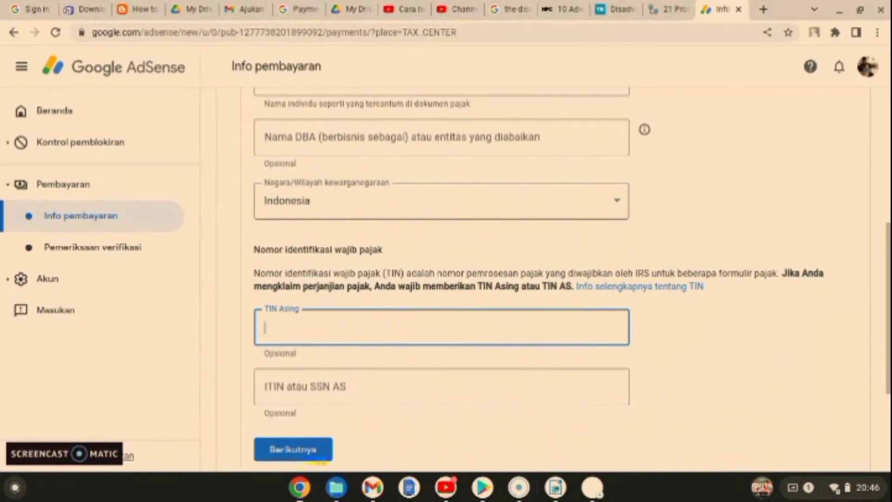
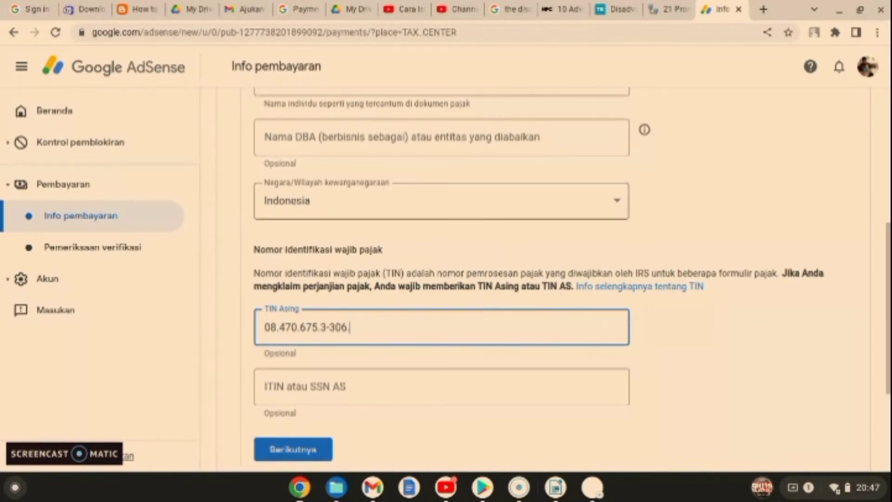
scroll(389, 361, down, 2)
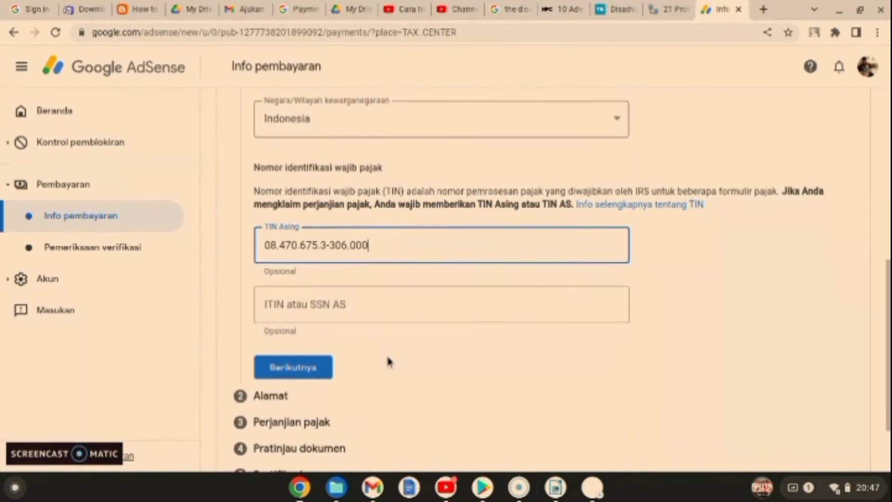
click(306, 368)
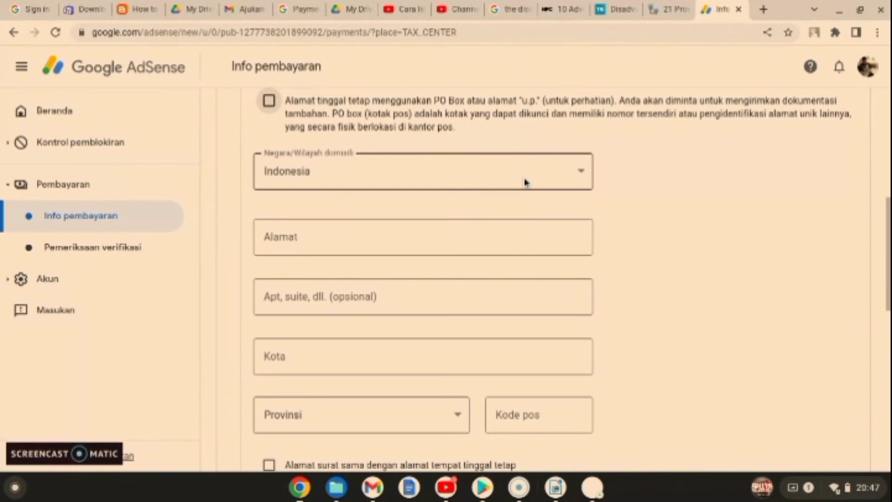
Step: Autofill the permanent residence address from the saved suggestion and mark the mailing address as the same
click(506, 229)
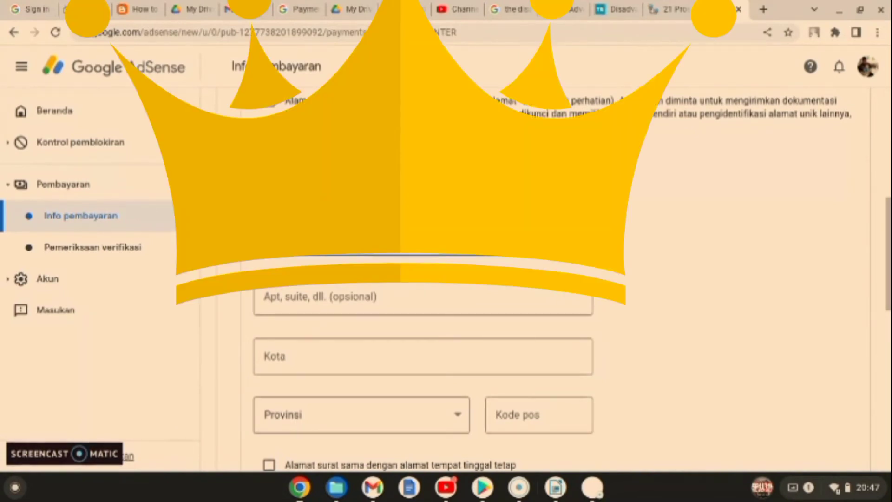
click(489, 289)
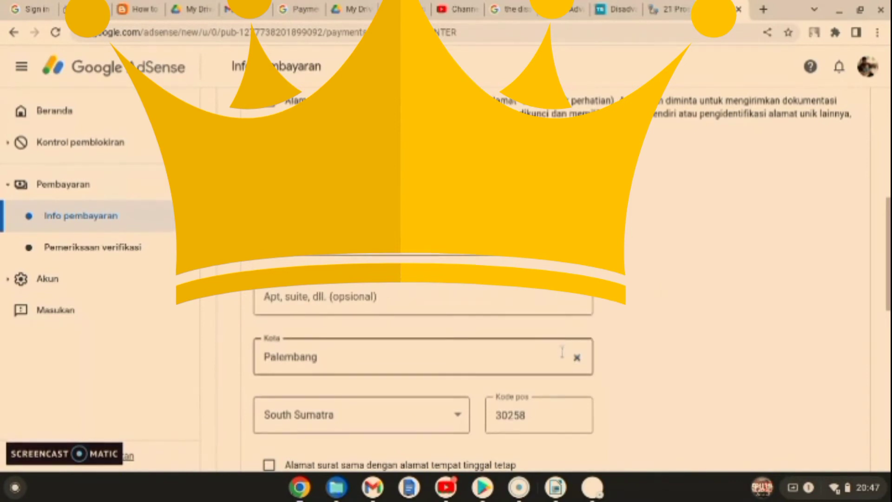
scroll(615, 369, down, 3)
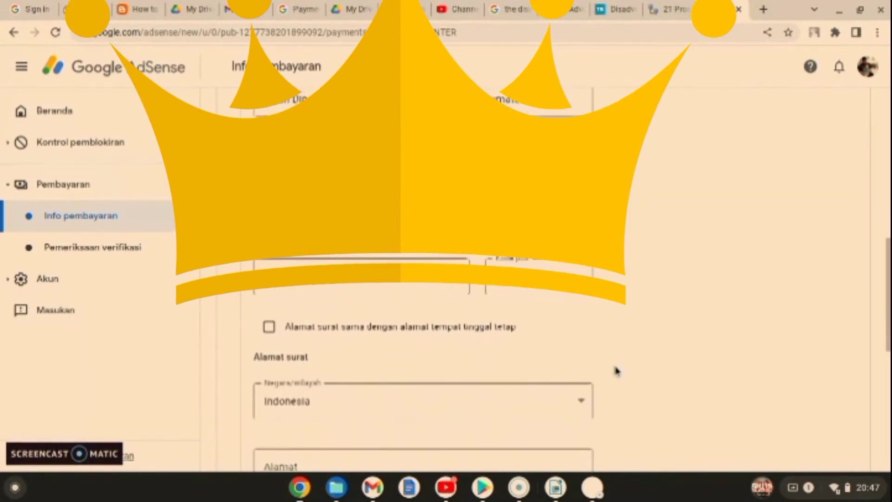
click(269, 326)
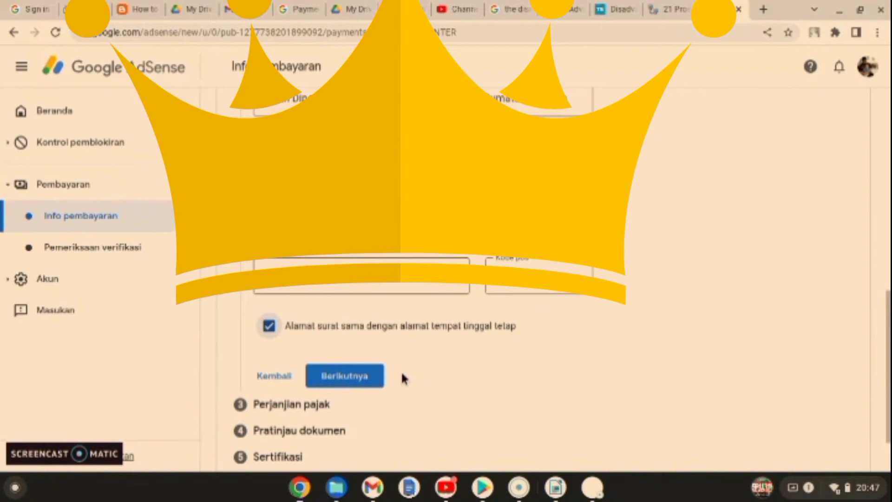
Step: On the treaty step, tick 'Penduduk negara/wilayah yang mengklaim perjanjian' and set Negara/Wilayah to Indonesia
click(369, 380)
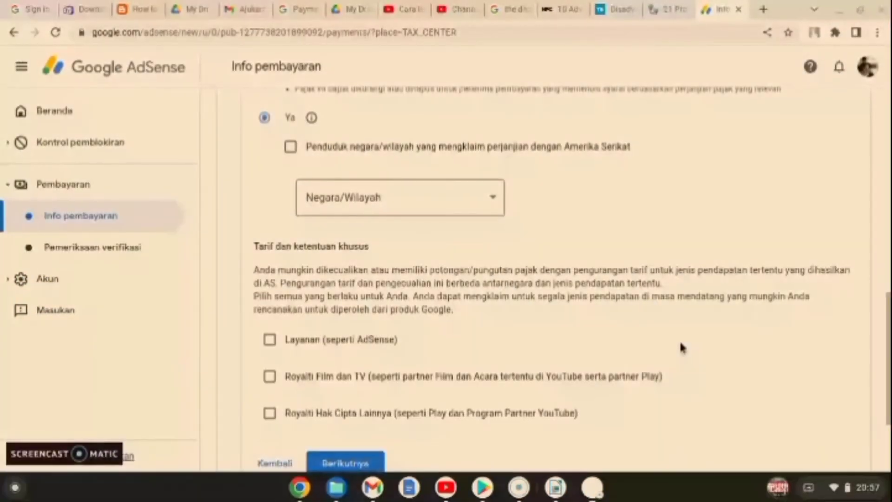
scroll(680, 344, up, 3)
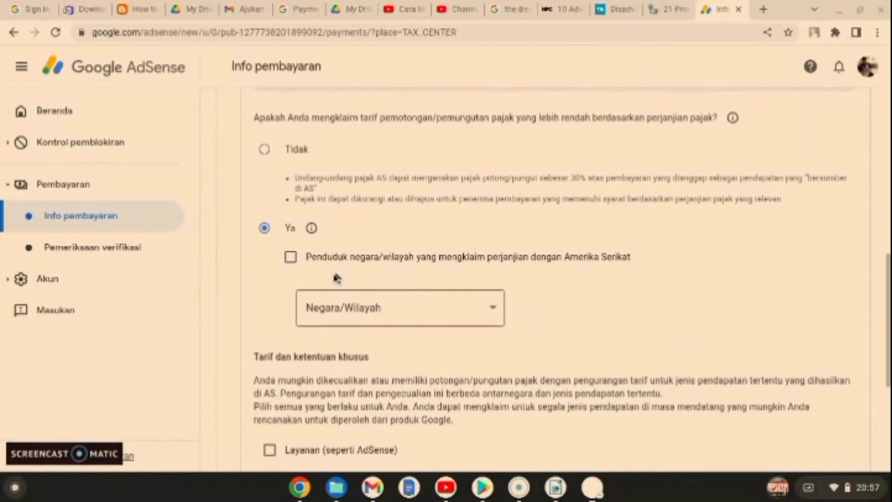
scroll(327, 277, up, 1)
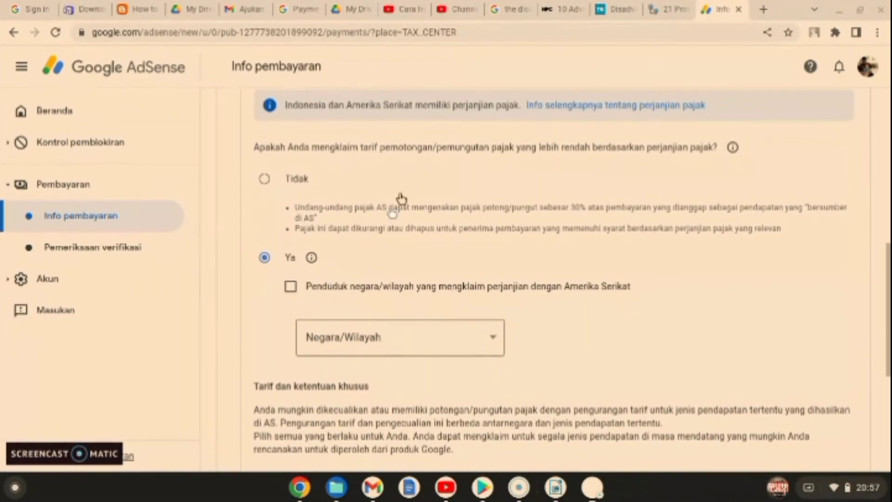
click(292, 288)
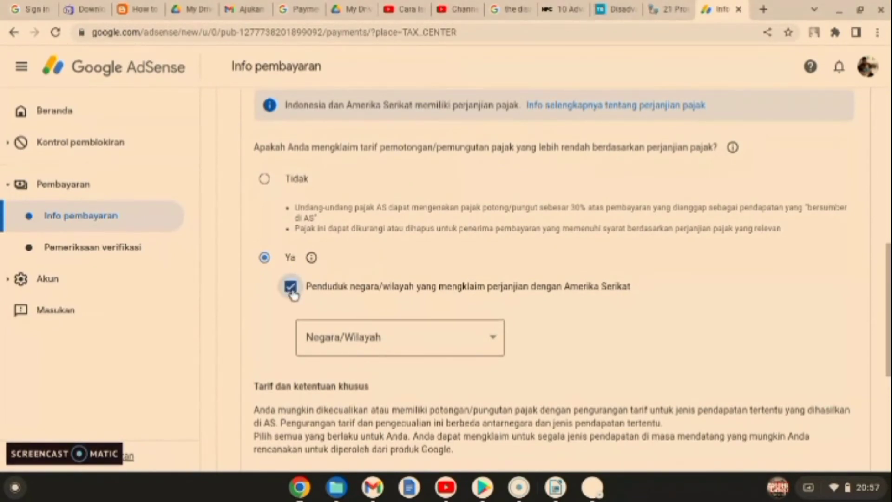
click(414, 334)
scroll(408, 213, down, 6)
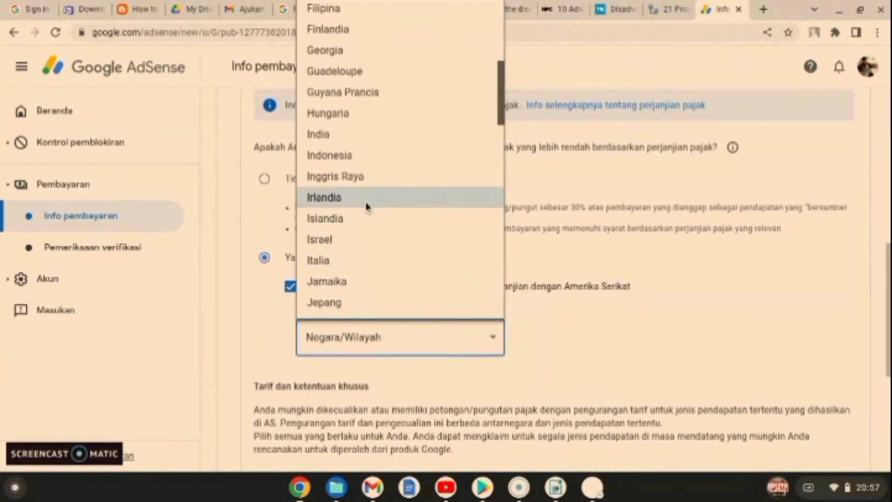
click(353, 155)
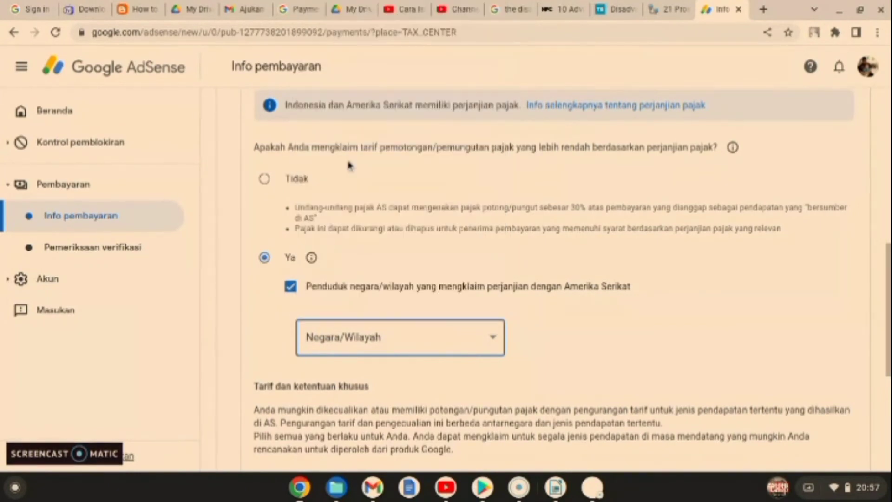
scroll(449, 316, down, 3)
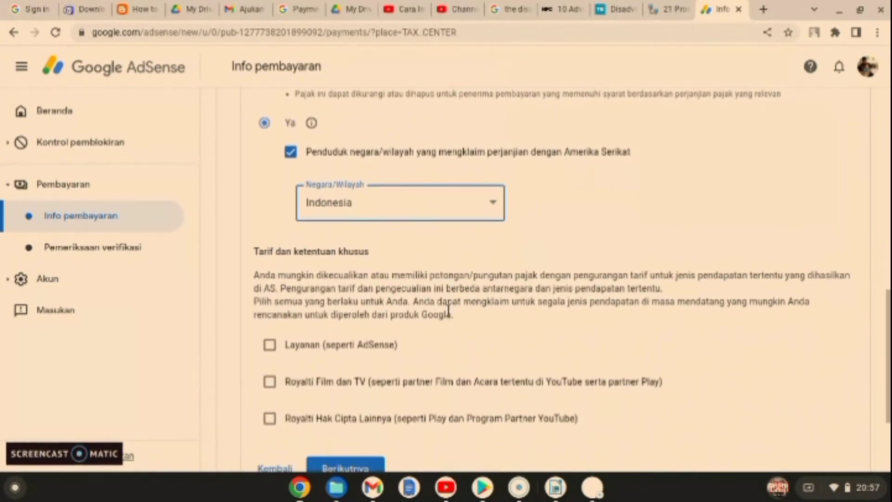
Step: Claim Pasal 8 ayat 1 at a 0% rate for Layanan income and confirm eligibility
click(269, 346)
click(412, 396)
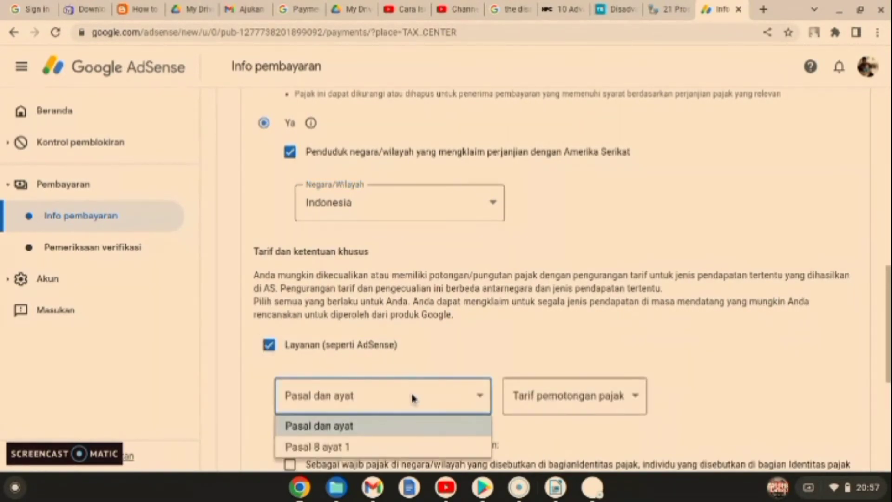
click(352, 446)
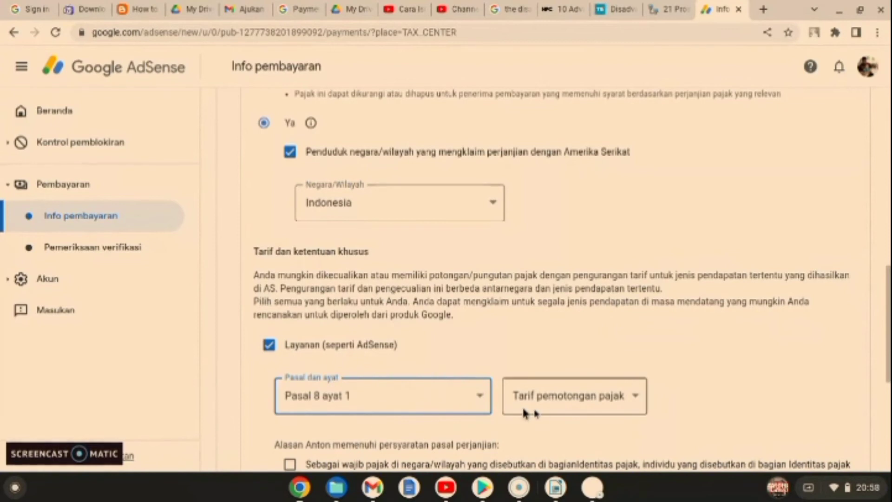
click(553, 412)
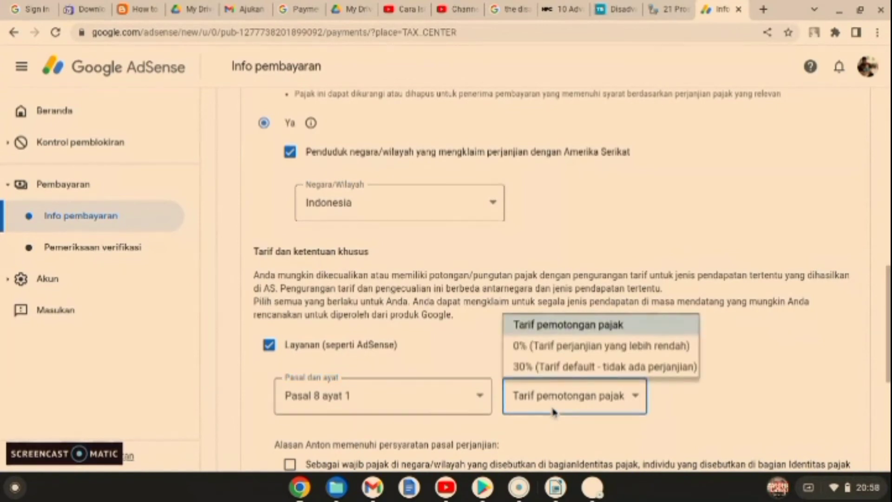
click(563, 346)
scroll(463, 348, down, 3)
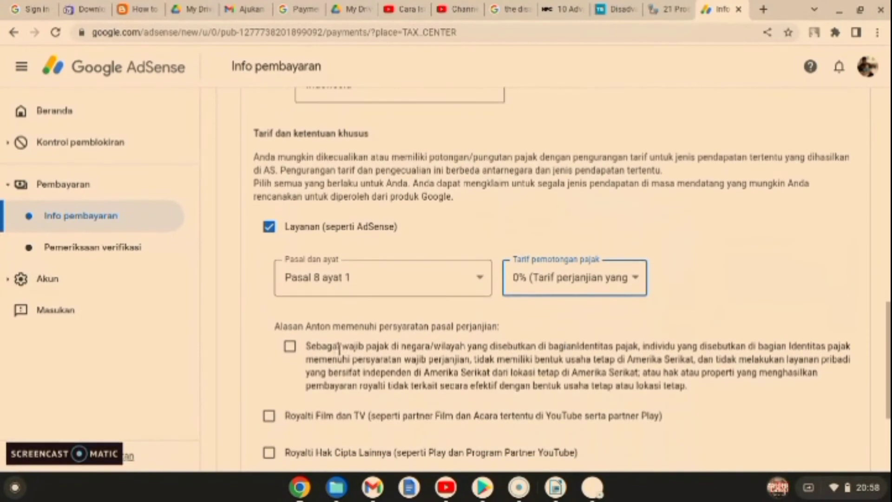
click(291, 351)
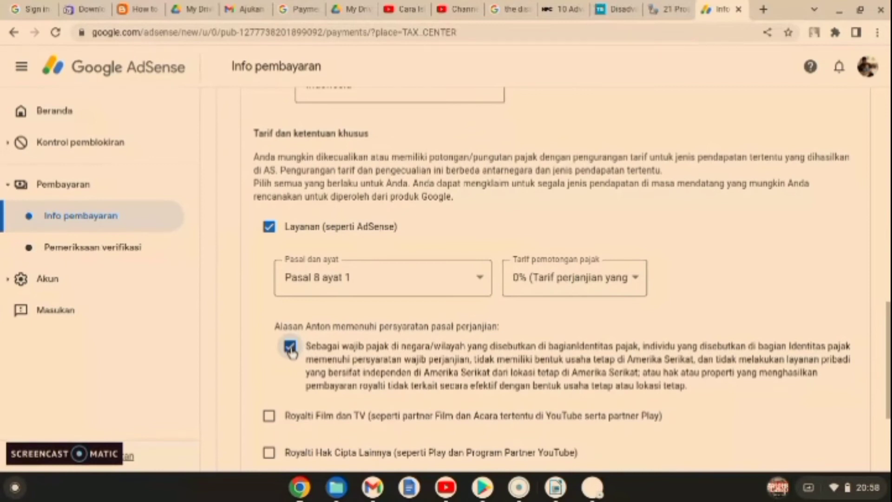
Step: Claim Pasal 13 ayat 2 at 10% for Royalti Film dan TV, confirming treaty eligibility
scroll(291, 352, down, 1)
click(268, 366)
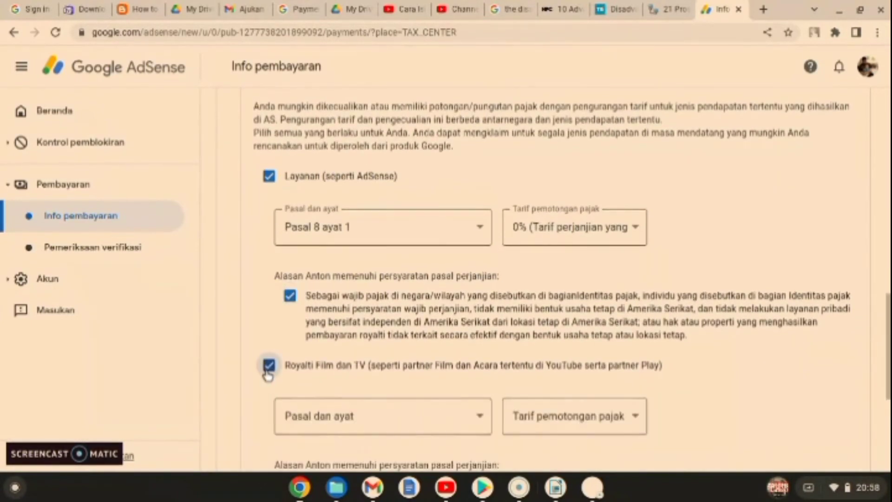
click(344, 415)
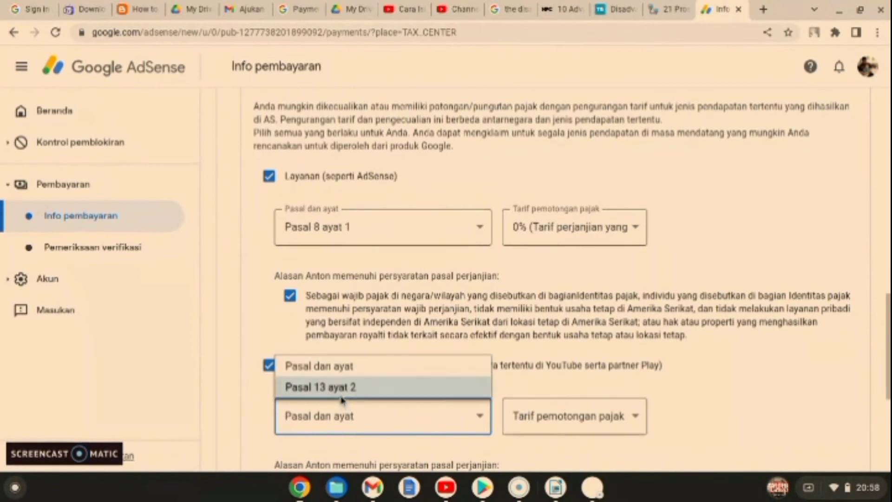
click(342, 392)
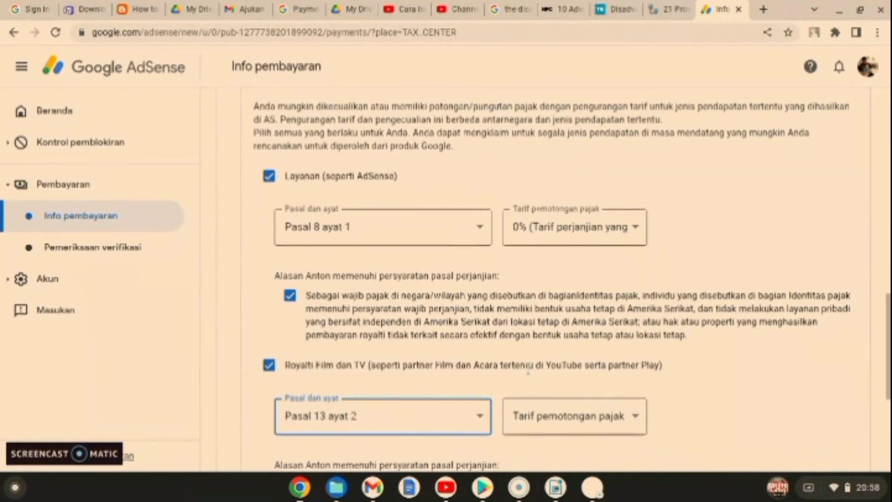
scroll(528, 372, down, 1)
click(529, 367)
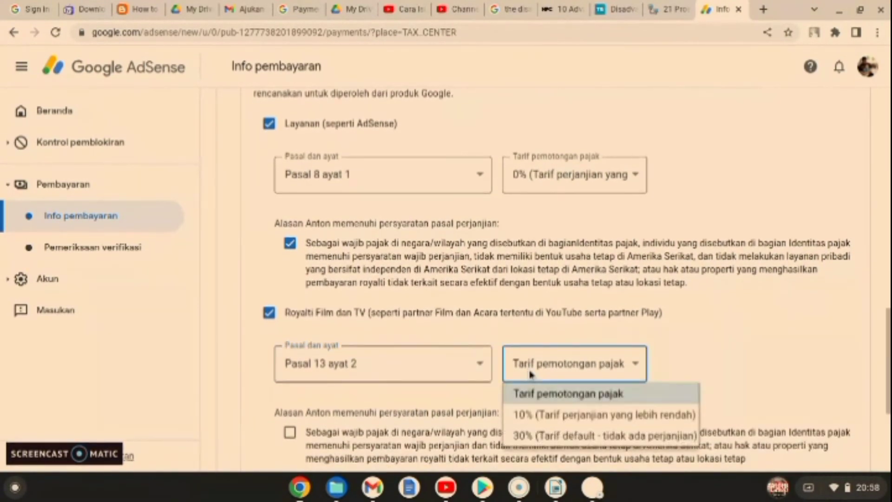
click(533, 411)
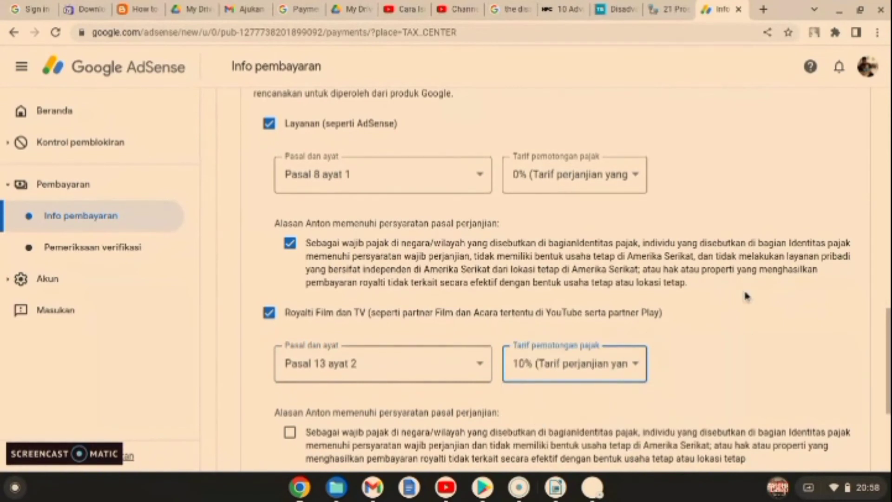
scroll(746, 295, down, 2)
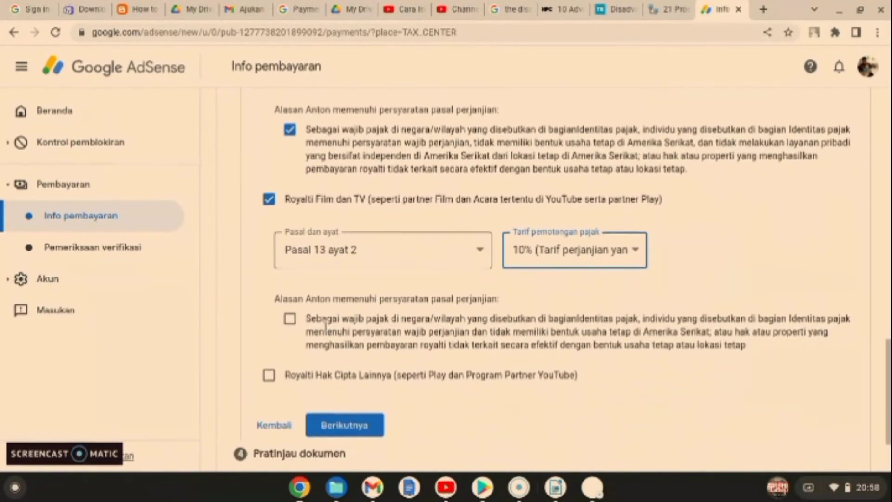
click(290, 319)
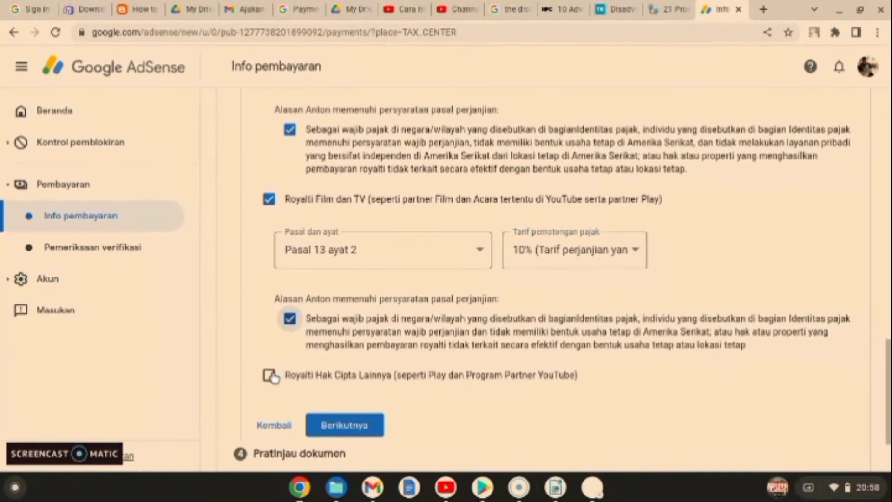
Step: Claim Pasal 13 ayat 2 at 10% for Royalti Hak Cipta Lainnya, confirming treaty eligibility
click(270, 375)
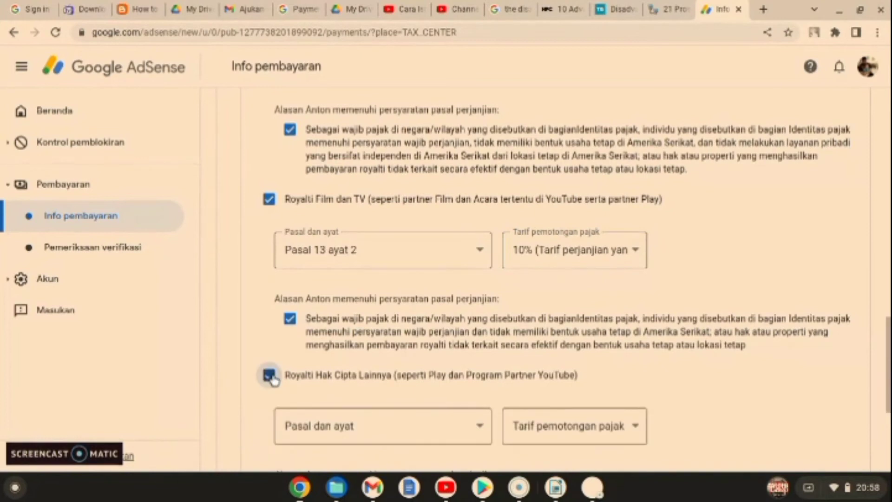
click(391, 423)
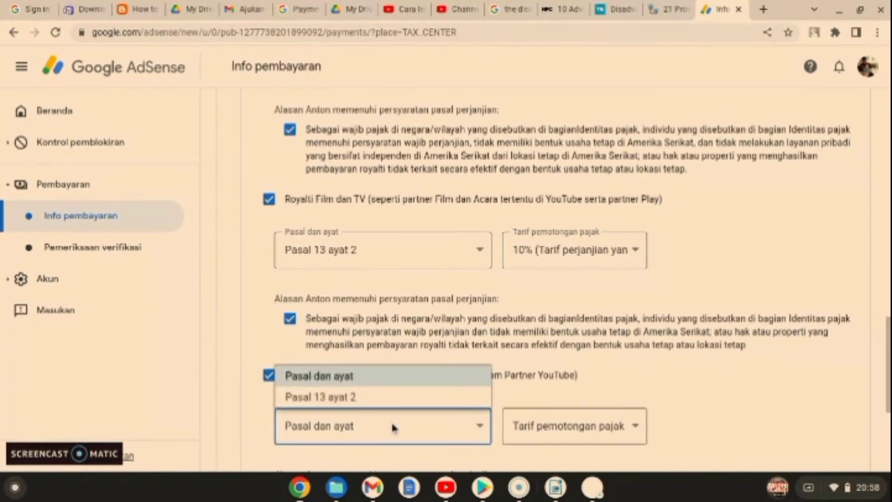
click(362, 398)
scroll(608, 395, down, 2)
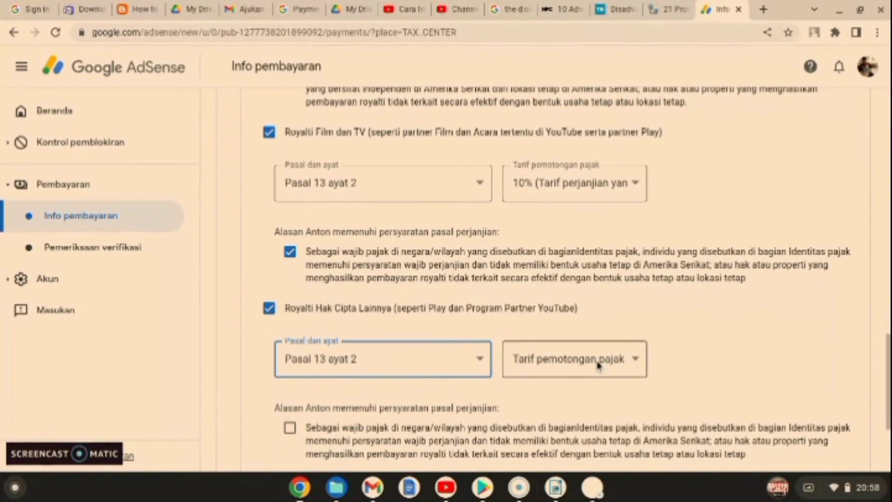
click(598, 365)
click(559, 417)
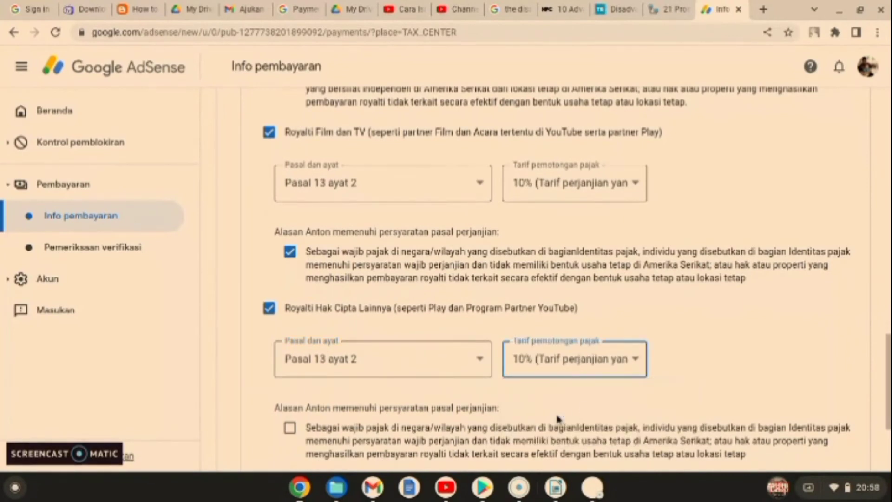
scroll(599, 397, down, 2)
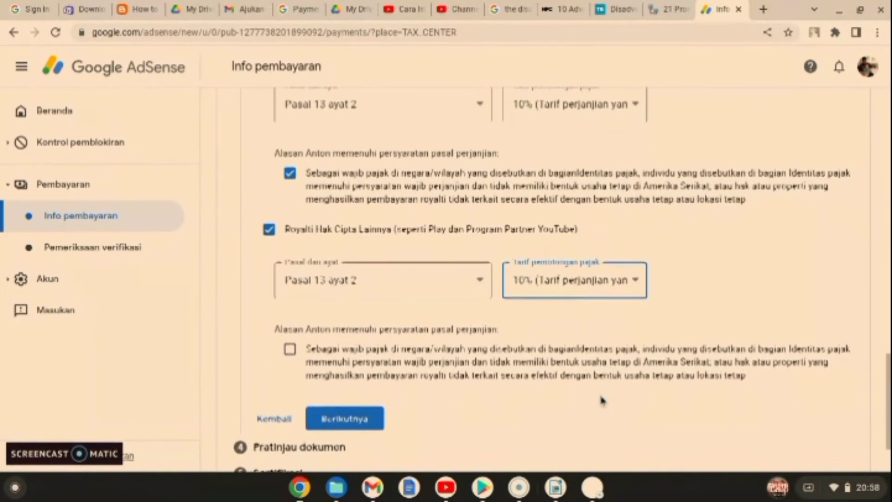
click(293, 342)
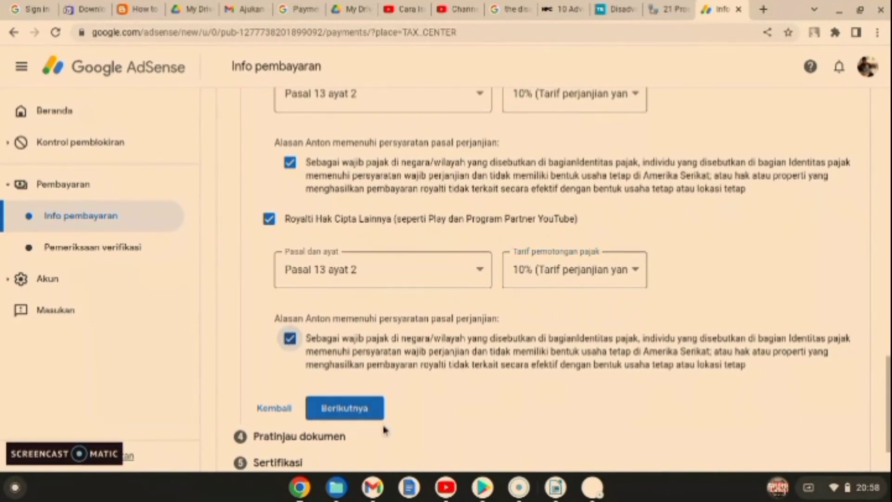
Step: Declare the four W-8BEN documents in Pratinjau dokumen correct and continue to Sertifikasi
click(365, 412)
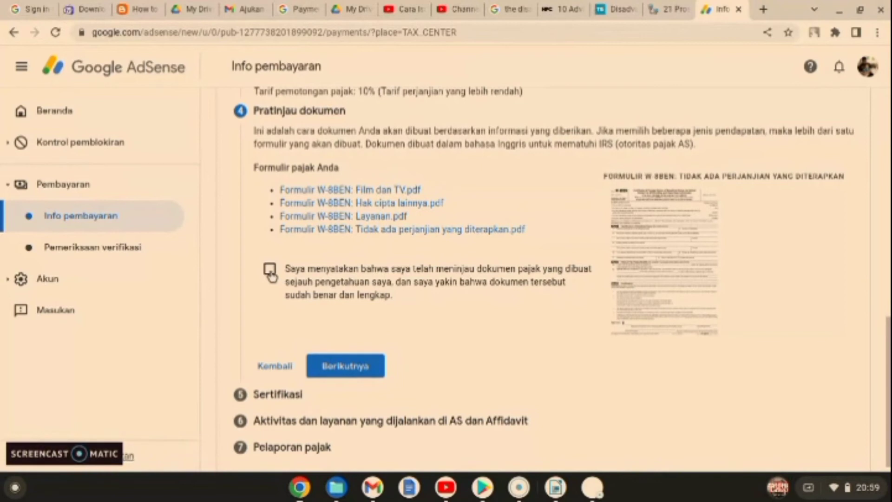
click(269, 274)
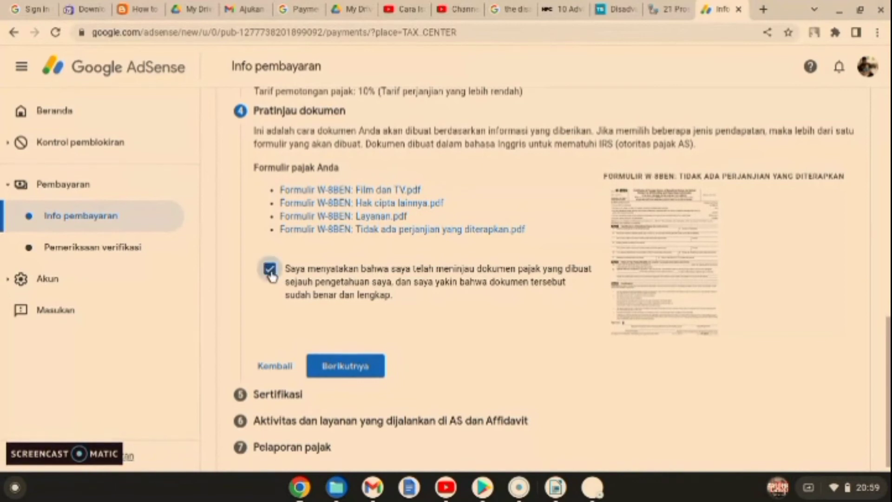
click(329, 367)
scroll(329, 369, down, 4)
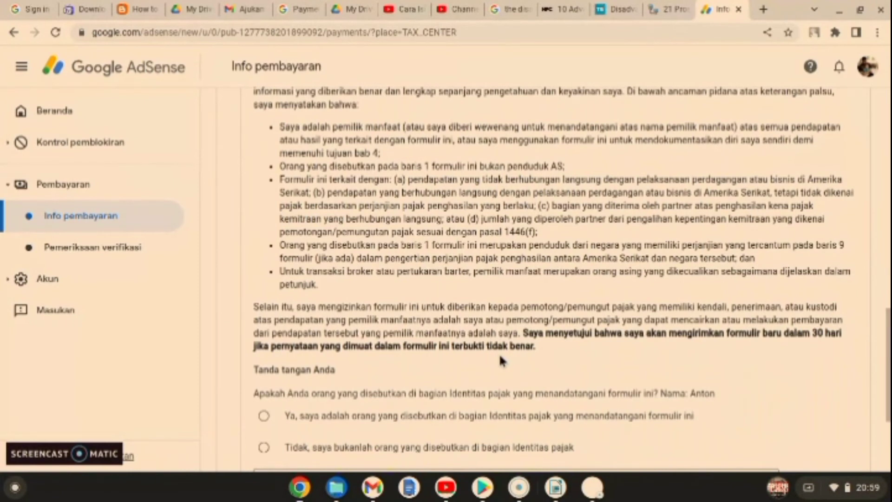
Step: Select 'Ya, saya adalah orang yang disebutkan' and begin typing the signer's full legal name
scroll(500, 355, down, 1)
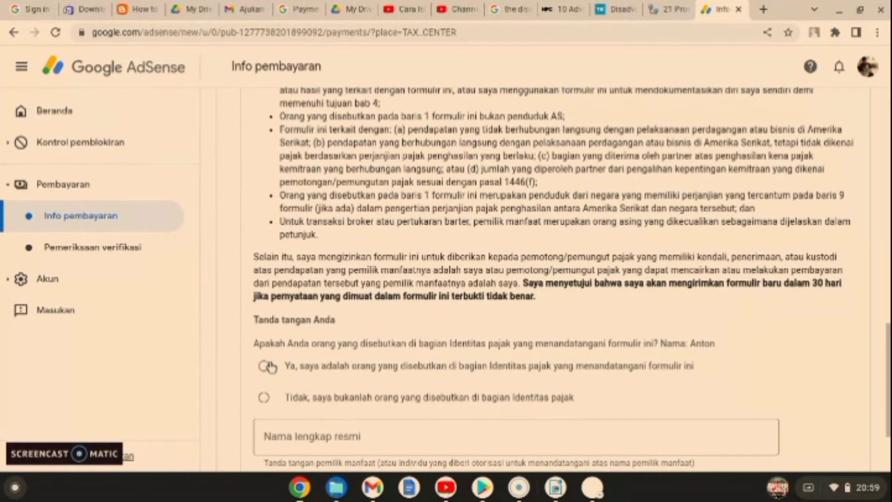
click(268, 368)
scroll(267, 366, down, 3)
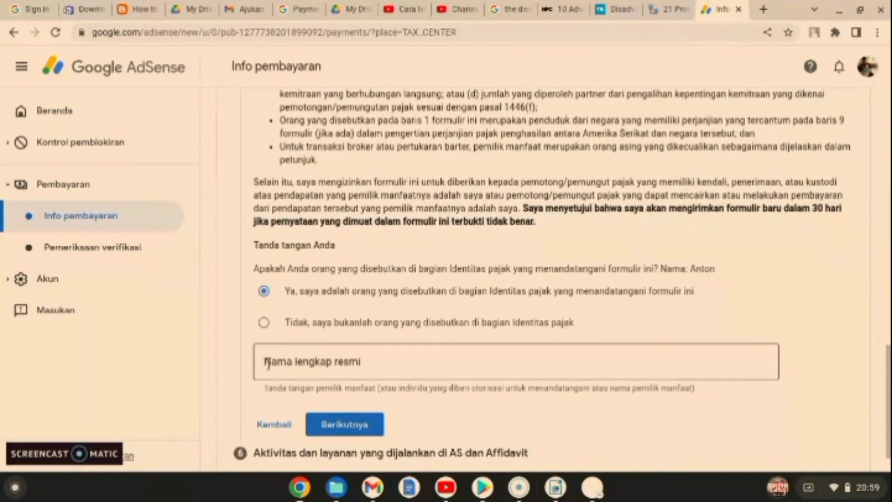
click(267, 363)
text(A)
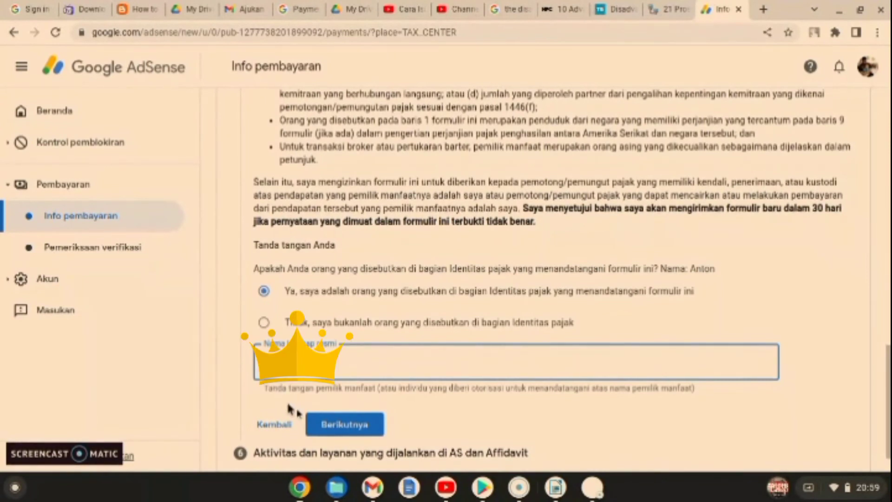
Step: Answer Tidak to US activities, affirm services are performed outside the US, and choose the not-yet-paid profile affidavit
click(325, 424)
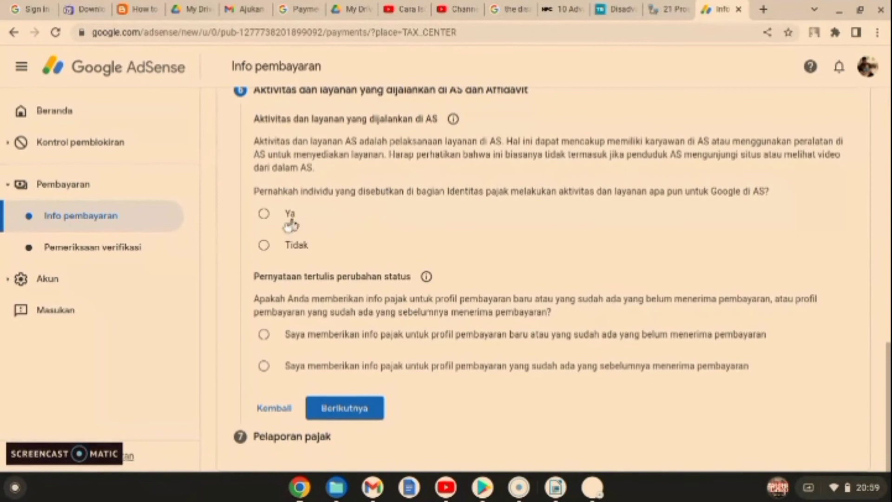
click(265, 247)
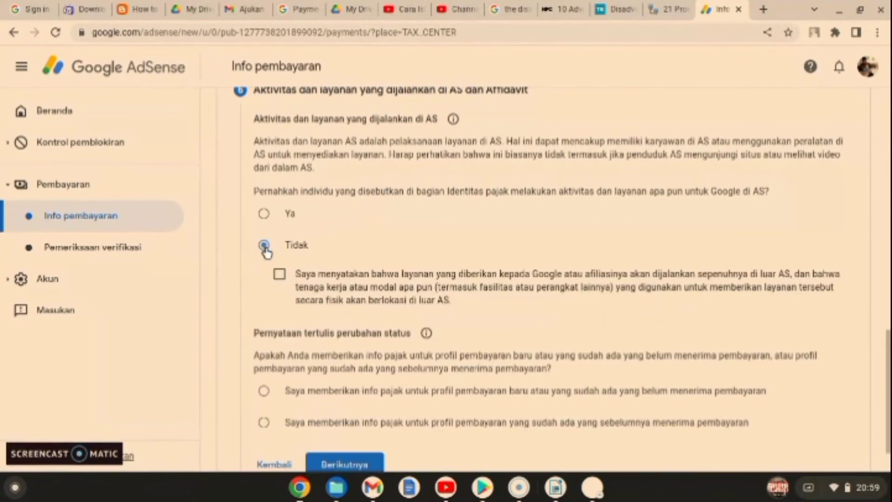
click(280, 276)
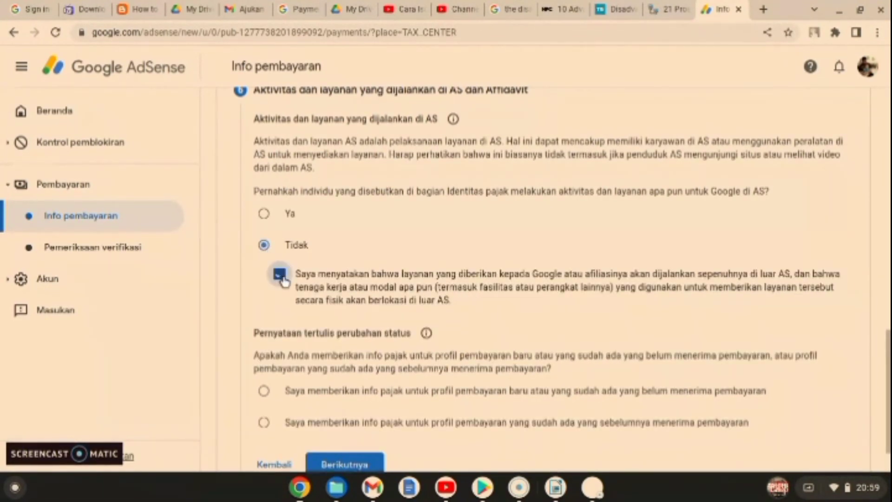
scroll(282, 280, down, 2)
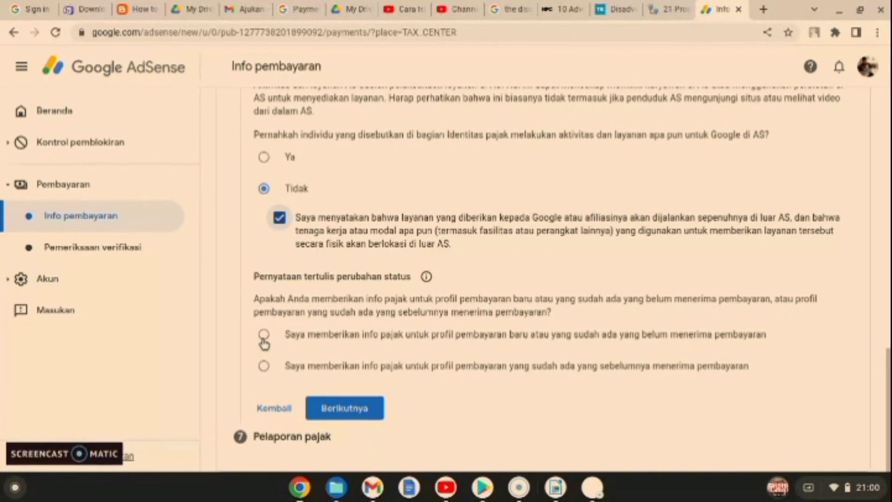
click(266, 341)
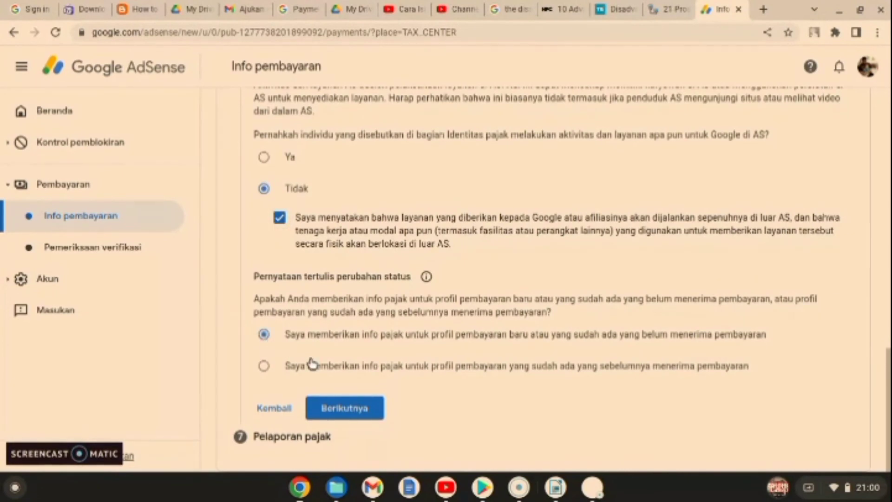
click(328, 400)
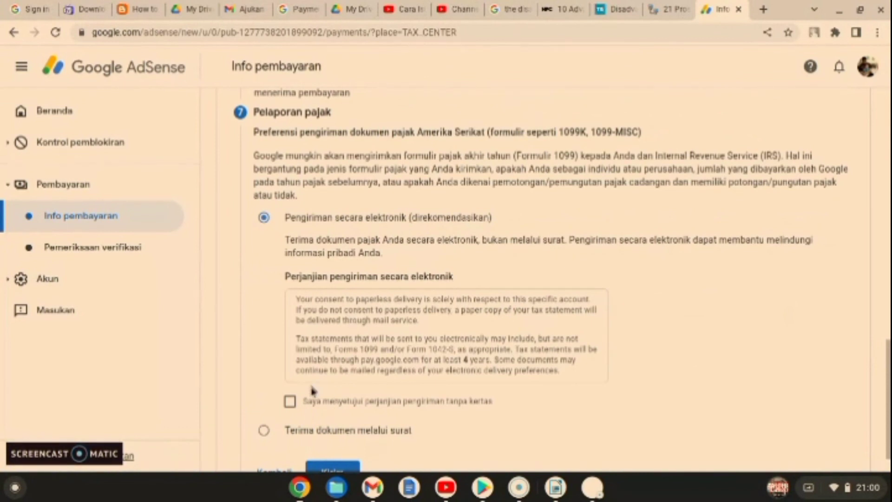
Step: Accept the paperless delivery agreement ('Saya menyetujui perjanjian pengiriman tanpa kertas') and submit the W-8BEN with Kirim
click(290, 402)
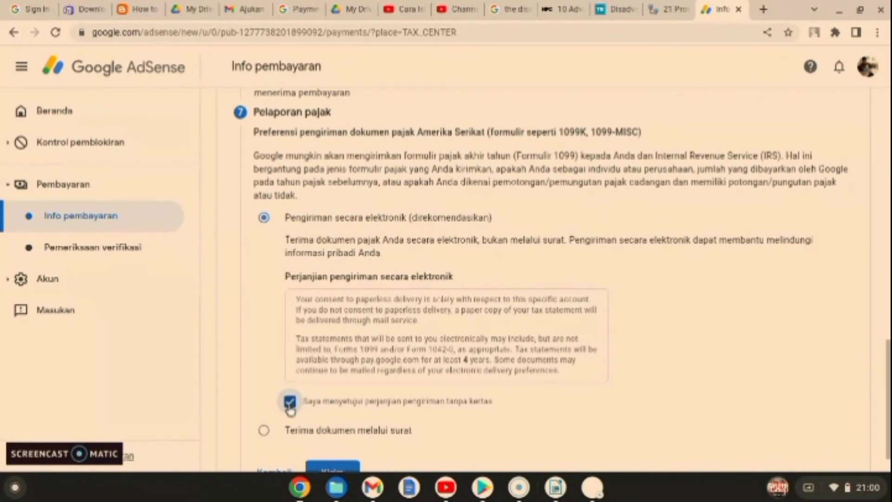
scroll(289, 408, down, 1)
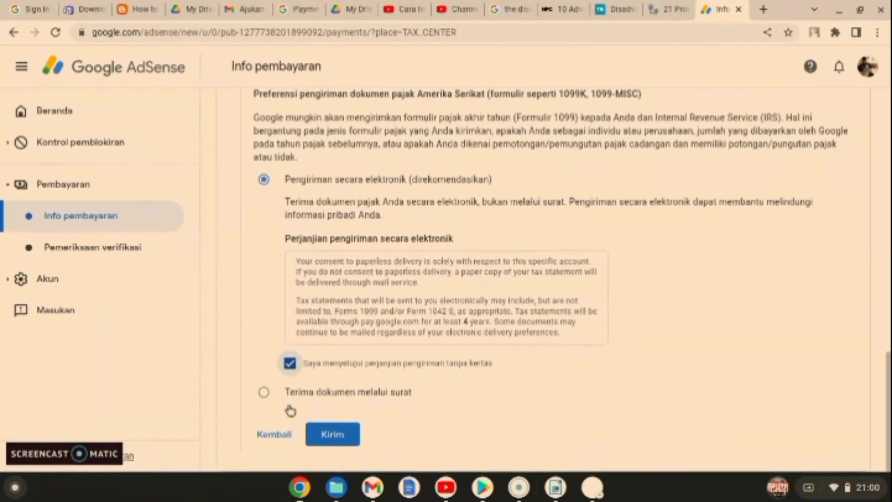
click(329, 436)
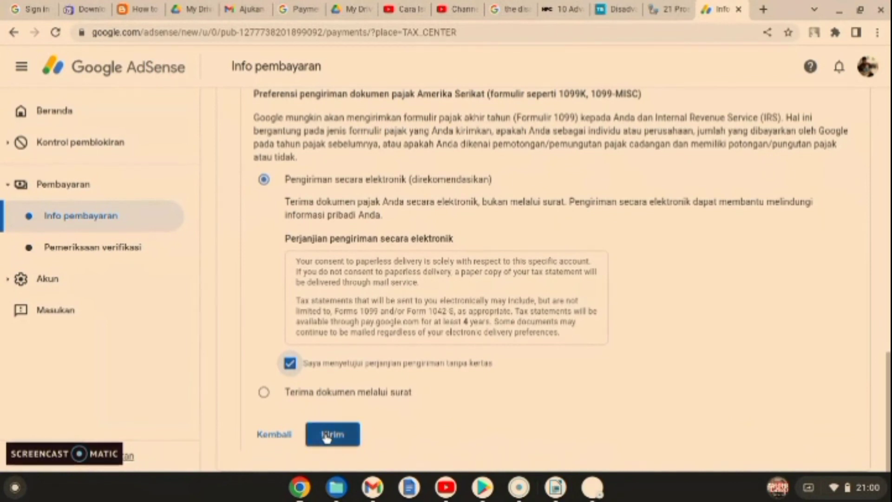